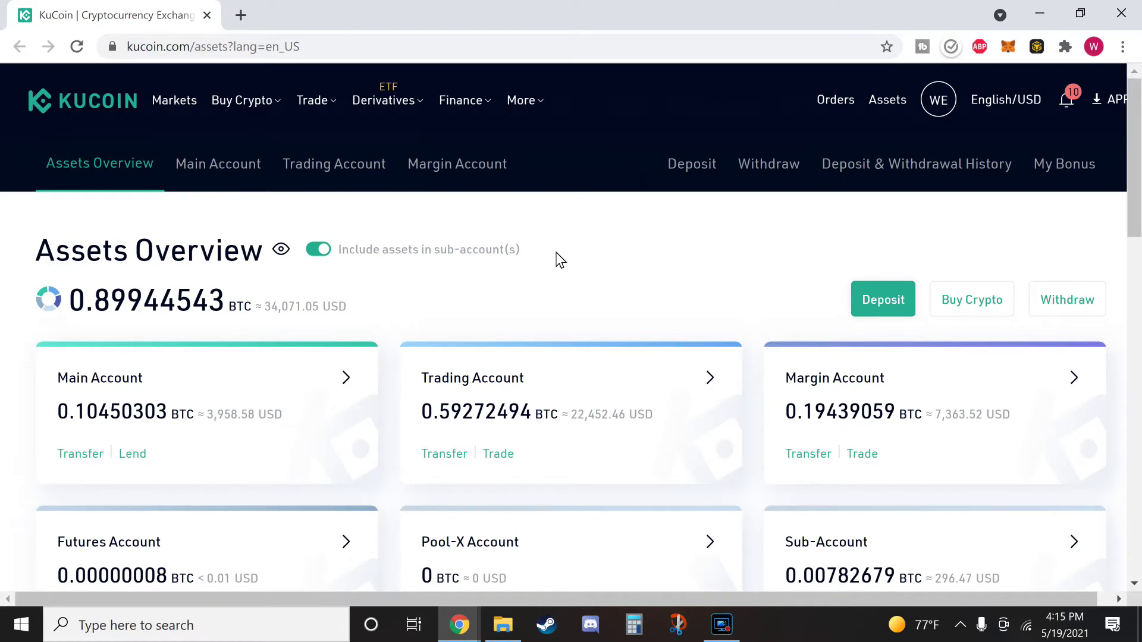
Open the Main Account balances and filter the coin list for 'eth' to show the 1.52 ETH holding
{"action": "left_click", "coordinate": [329, 379]}
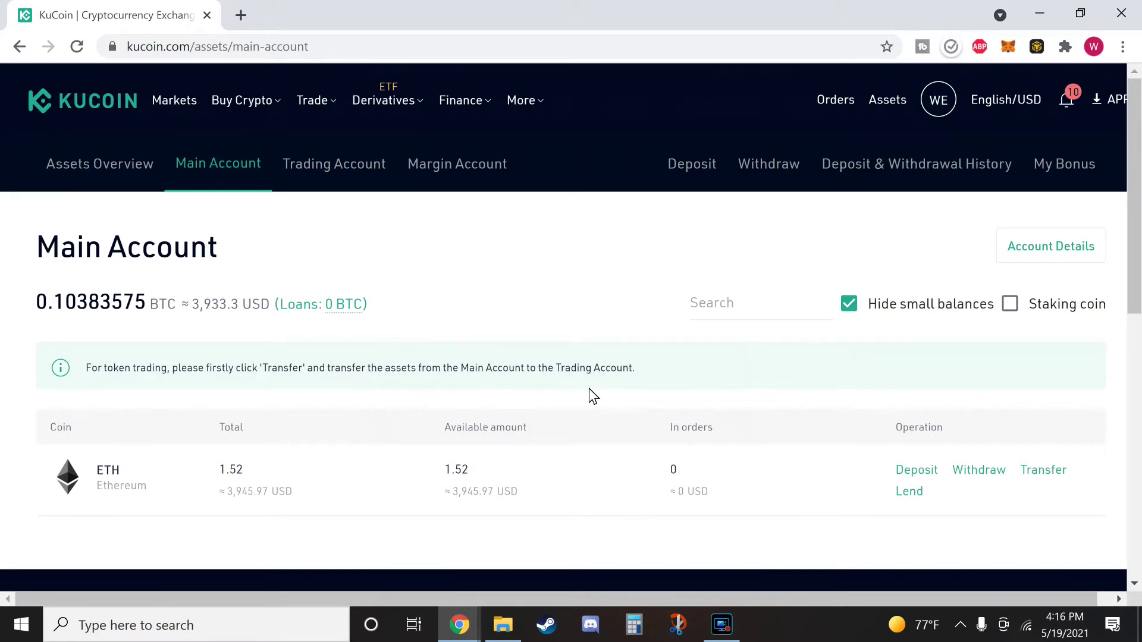
{"action": "scroll", "coordinate": [589, 389], "scroll_direction": "down", "scroll_amount": 2}
{"action": "scroll", "coordinate": [589, 393], "scroll_direction": "up", "scroll_amount": 2}
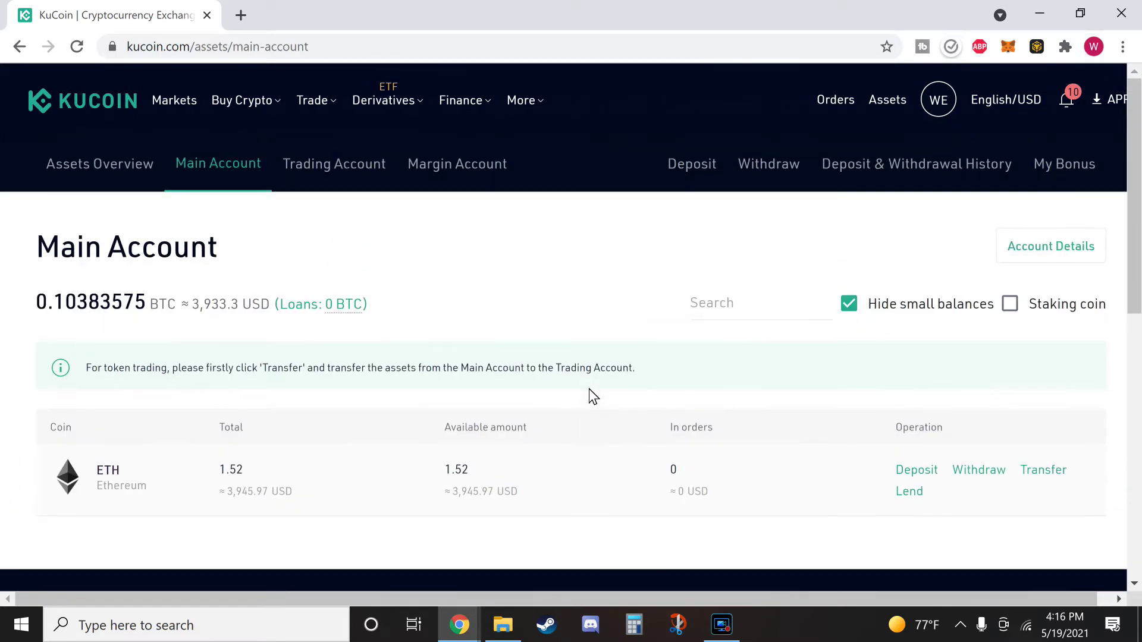
{"action": "left_click", "coordinate": [753, 299]}
{"action": "type", "text": "eth"}
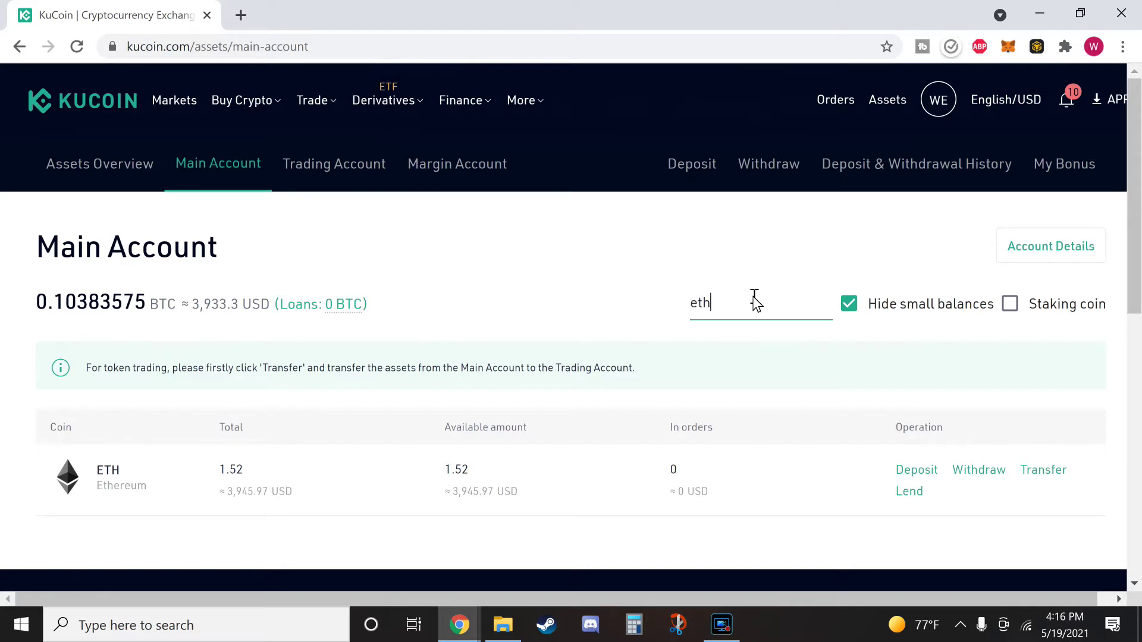
{"action": "left_click", "coordinate": [294, 471]}
Open the ETH deposit page, keep ETH as the coin, and copy the Ethereum deposit address
{"action": "left_click", "coordinate": [933, 472]}
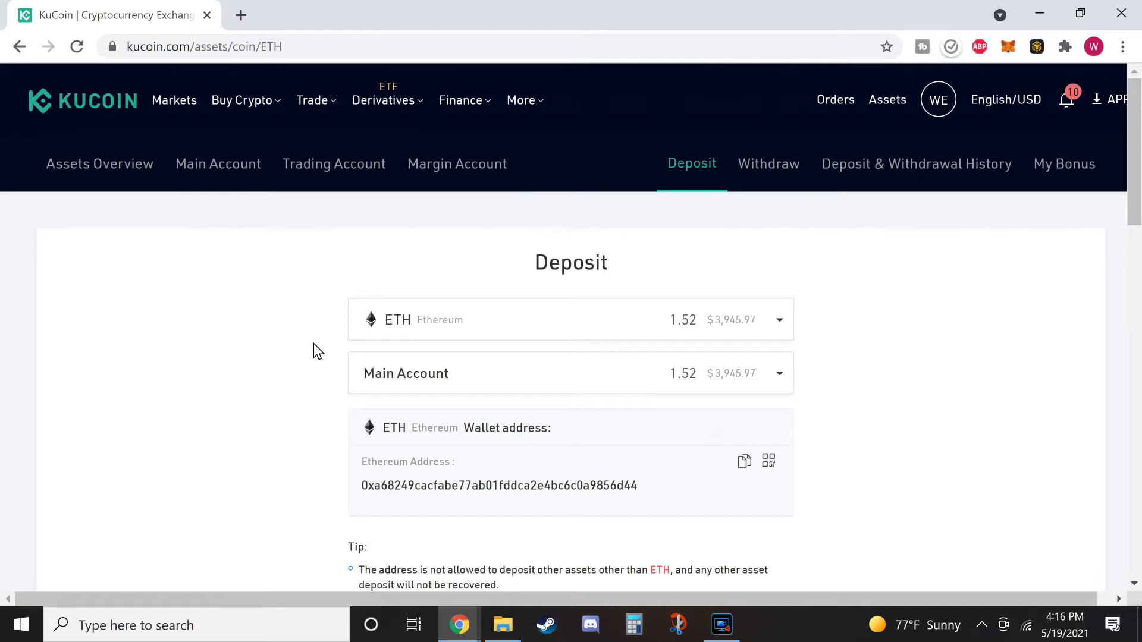
{"action": "left_click", "coordinate": [446, 305]}
{"action": "scroll", "coordinate": [497, 447], "scroll_direction": "down", "scroll_amount": 5}
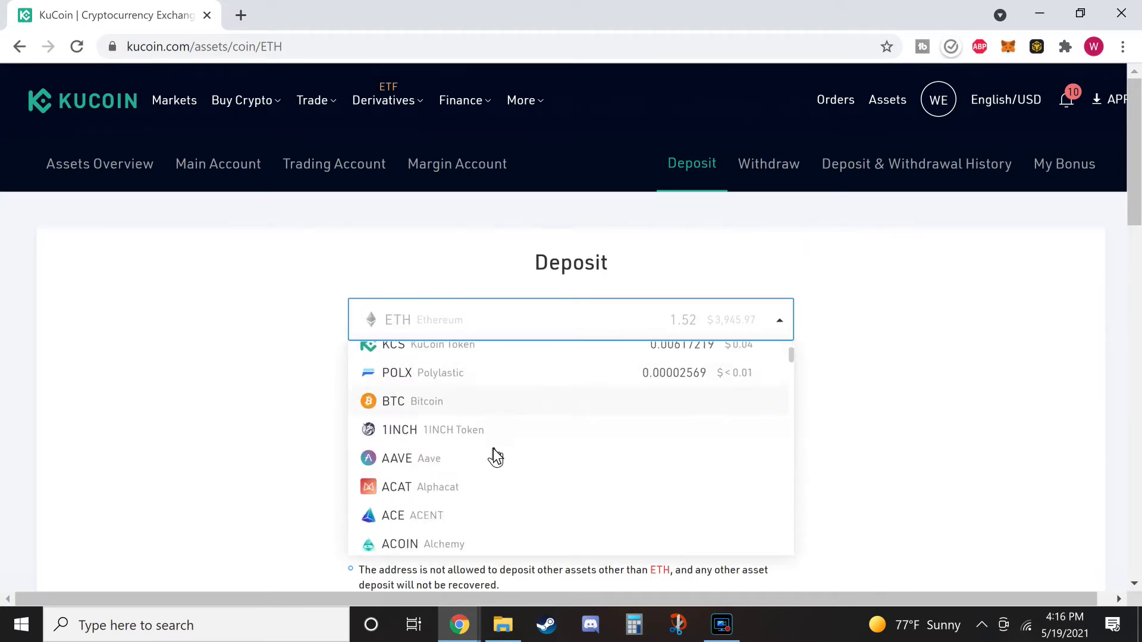
{"action": "scroll", "coordinate": [493, 454], "scroll_direction": "up", "scroll_amount": 5}
{"action": "left_click", "coordinate": [278, 379]}
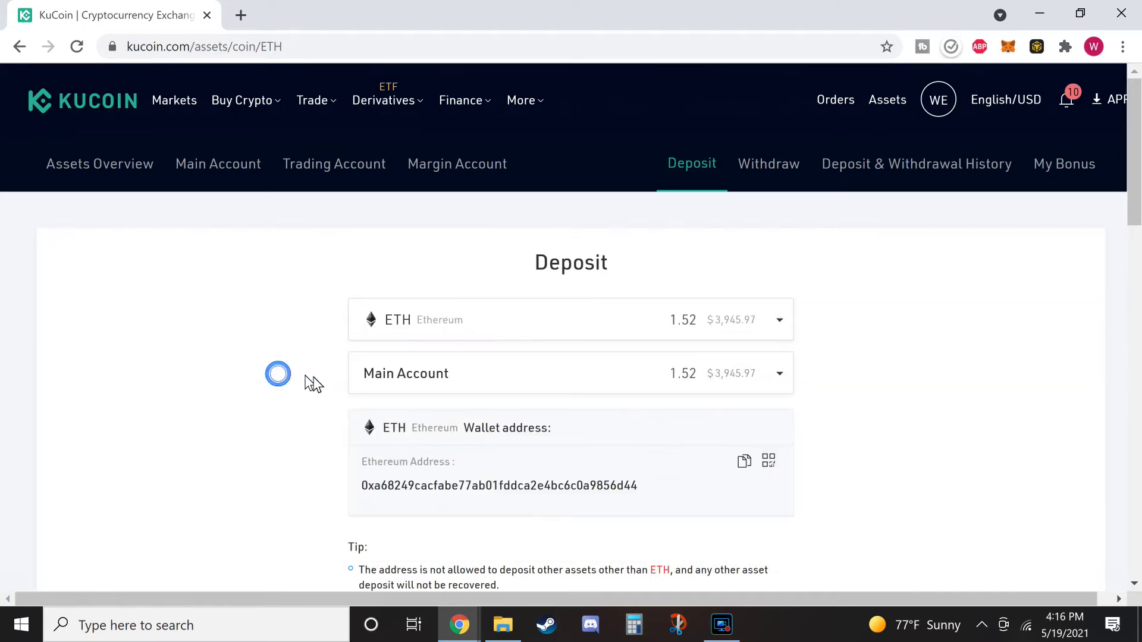
{"action": "left_click", "coordinate": [744, 464]}
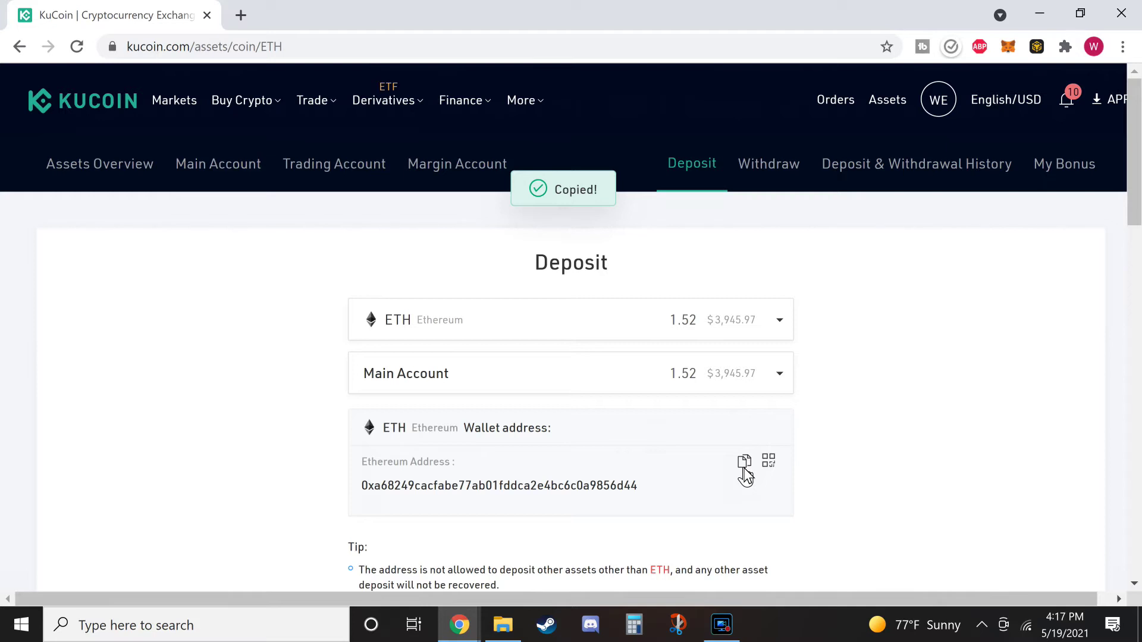
In MetaMask, start an ETH send with the copied KuCoin deposit address pasted as recipient
{"action": "left_click", "coordinate": [1007, 48]}
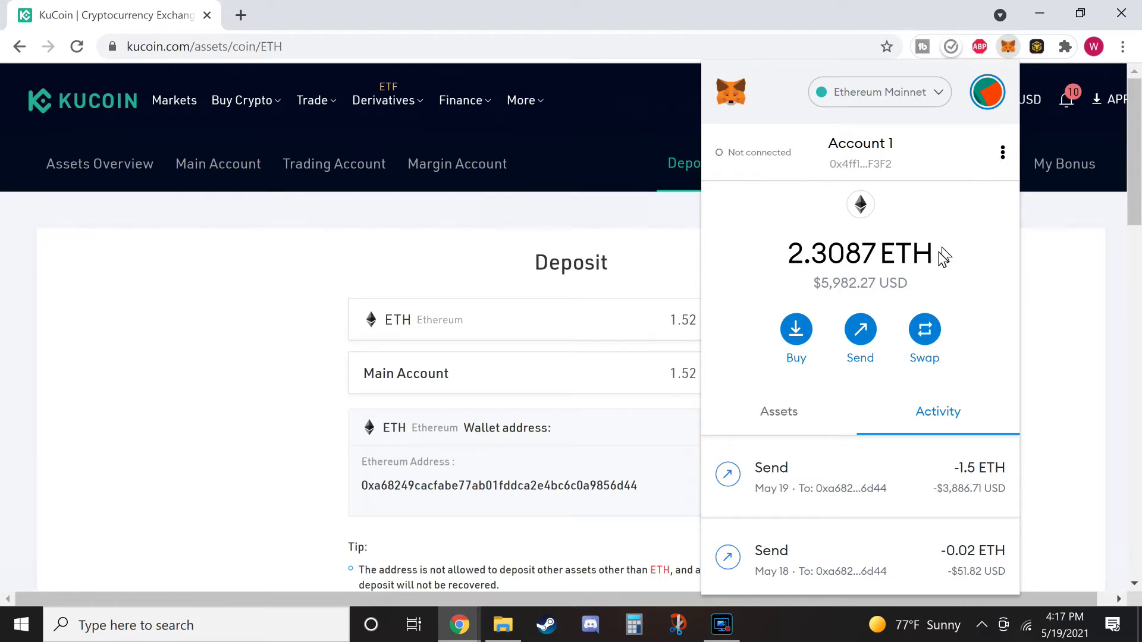
{"action": "left_click", "coordinate": [859, 330]}
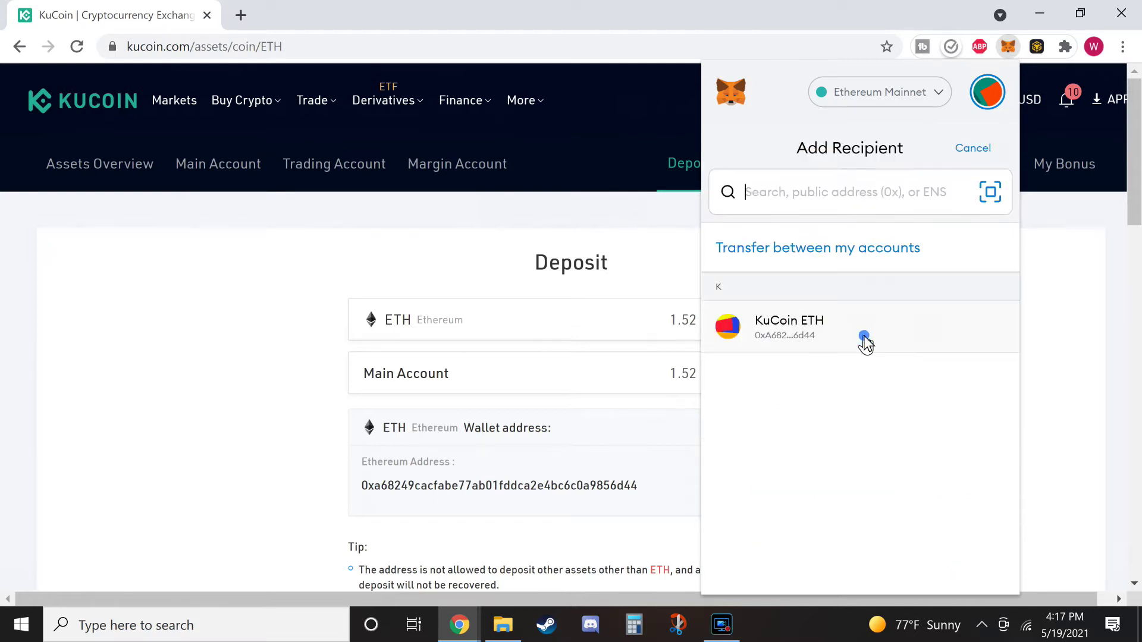
{"action": "left_click", "coordinate": [811, 327]}
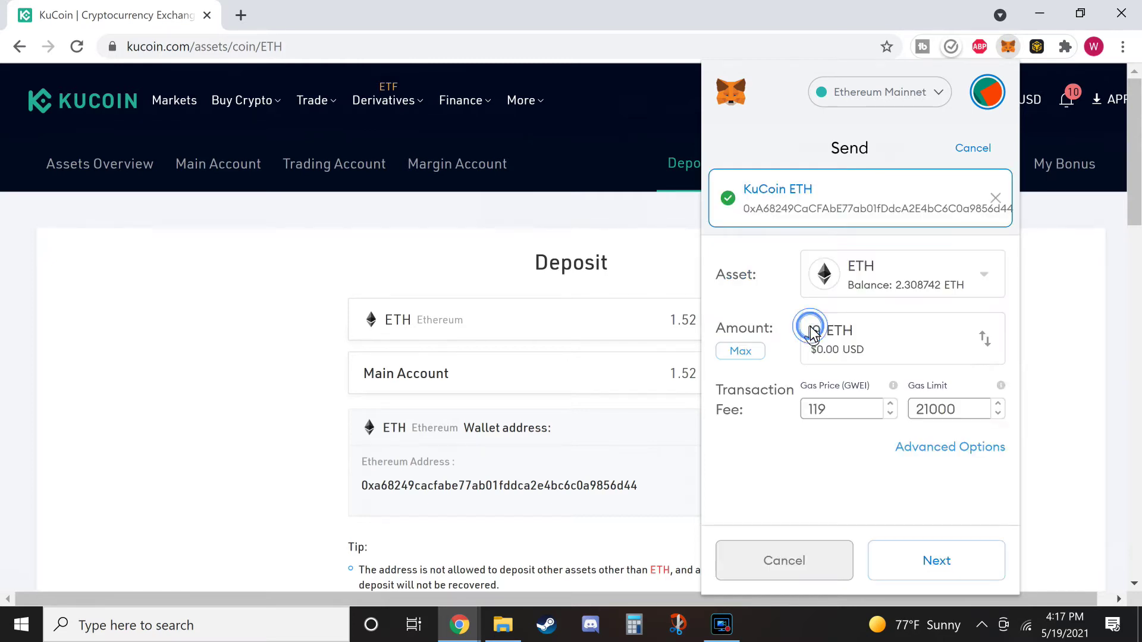
{"action": "left_click", "coordinate": [974, 147]}
{"action": "left_click", "coordinate": [860, 328]}
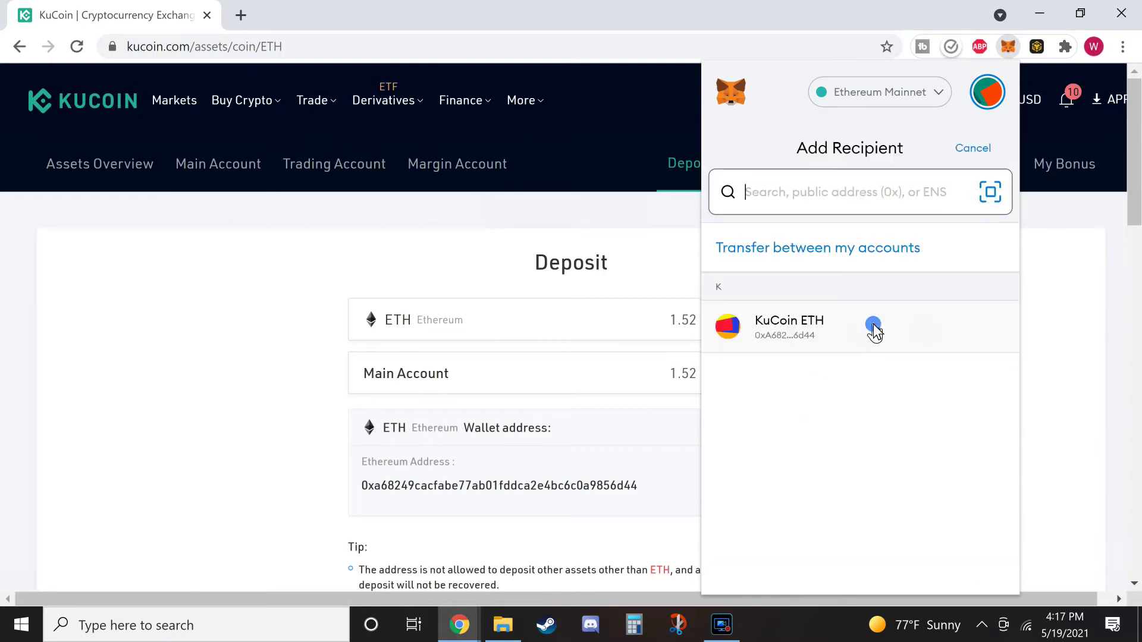
{"action": "right_click", "coordinate": [851, 186]}
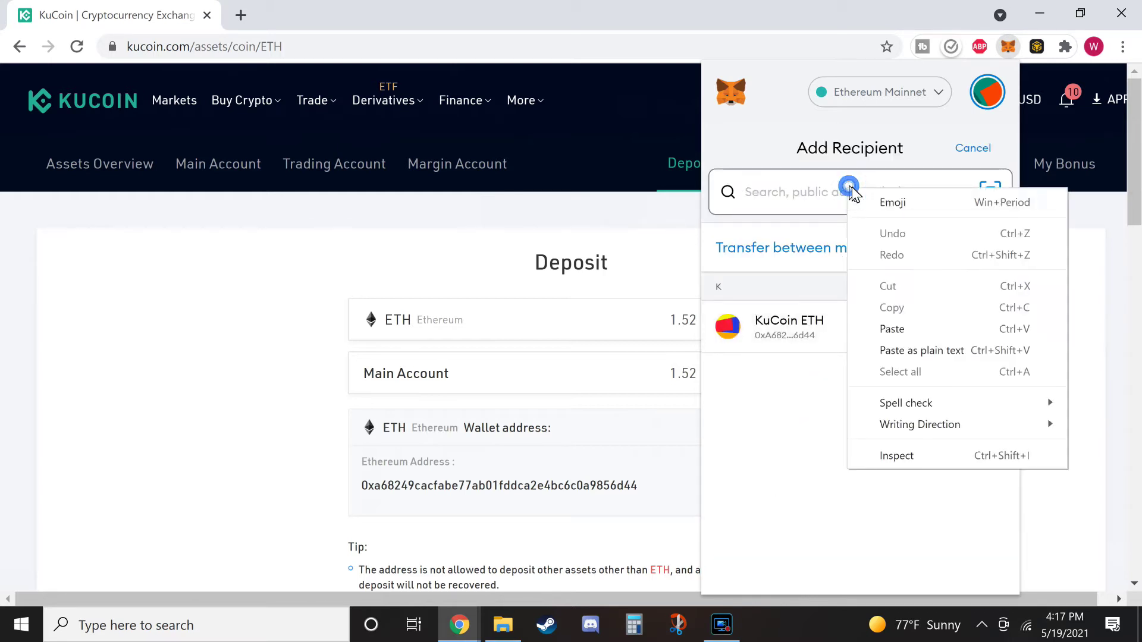
{"action": "left_click", "coordinate": [910, 326]}
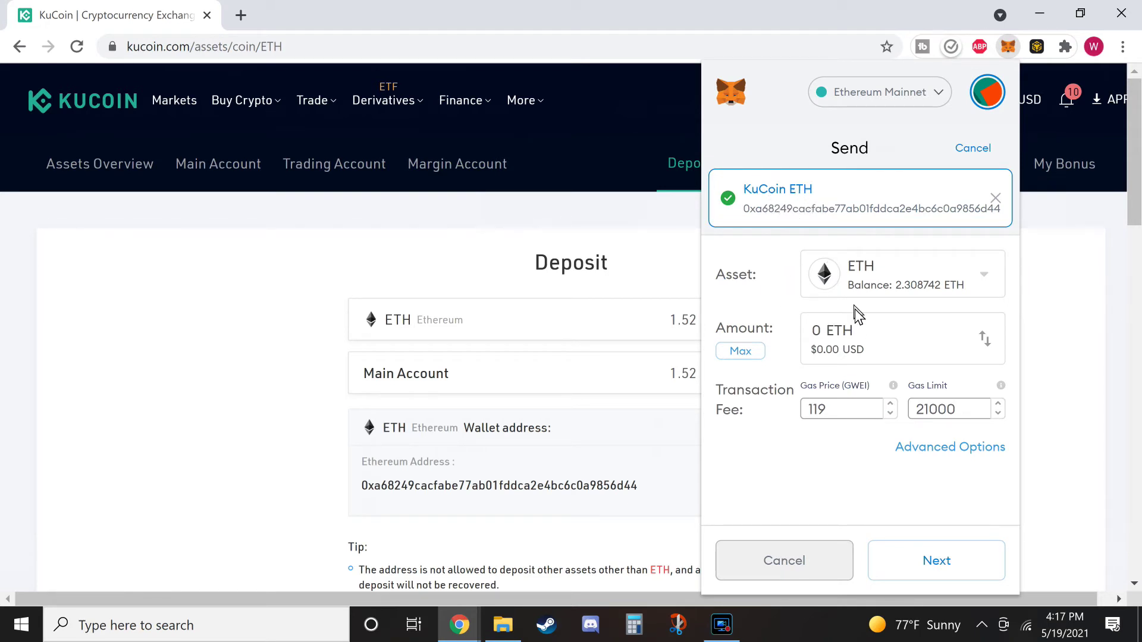
Enter 0.02 ETH as the amount to send
{"action": "left_click", "coordinate": [839, 334]}
{"action": "key", "text": "Delete"}
{"action": "type", "text": ".2"}
{"action": "key", "text": "BackSpace"}
{"action": "type", "text": "02"}
Set the gas price to 122 gwei
{"action": "left_click", "coordinate": [890, 405]}
{"action": "left_click", "coordinate": [890, 404]}
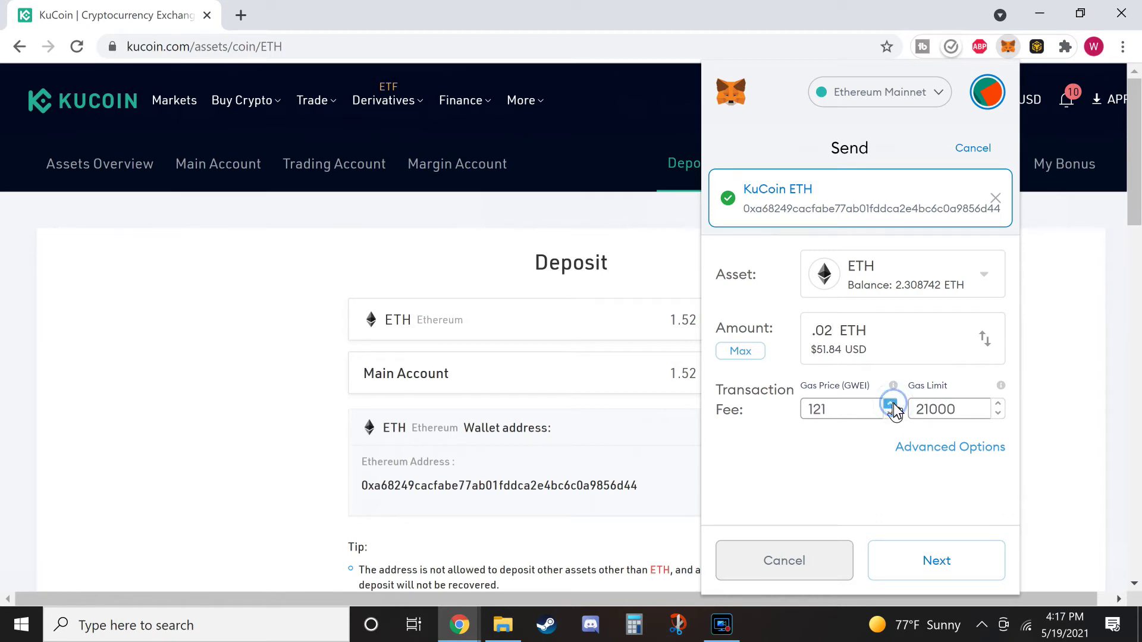
{"action": "left_click", "coordinate": [890, 404]}
{"action": "left_click", "coordinate": [890, 404]}
{"action": "left_click", "coordinate": [890, 413]}
Review and confirm the 0.02 ETH transfer, then close the MetaMask popup
{"action": "left_click", "coordinate": [916, 561]}
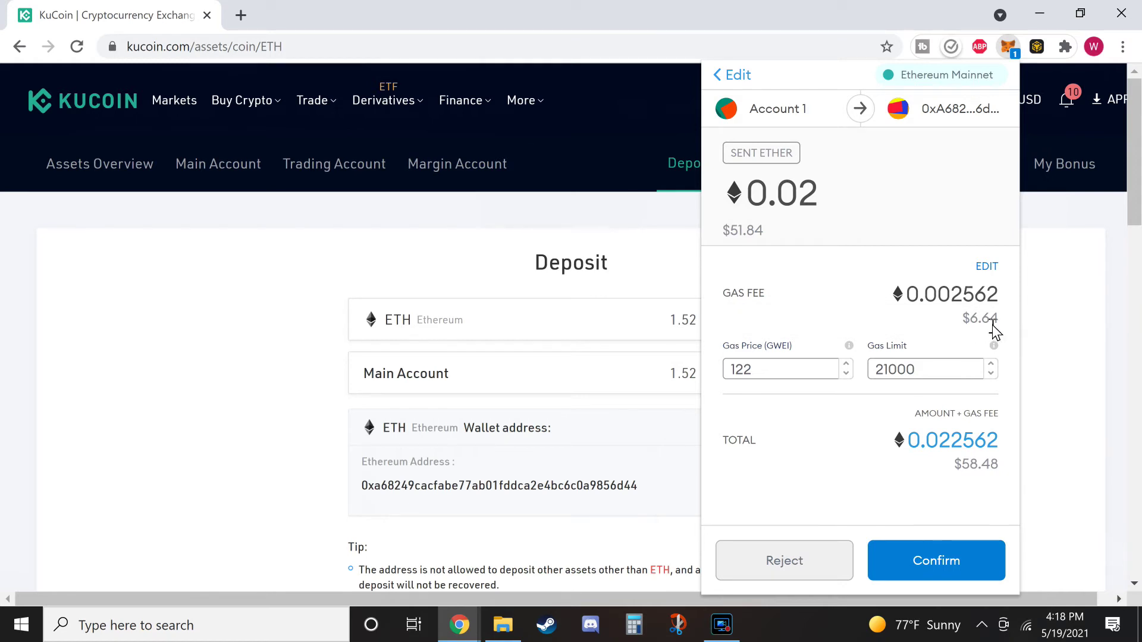
{"action": "left_click", "coordinate": [946, 562]}
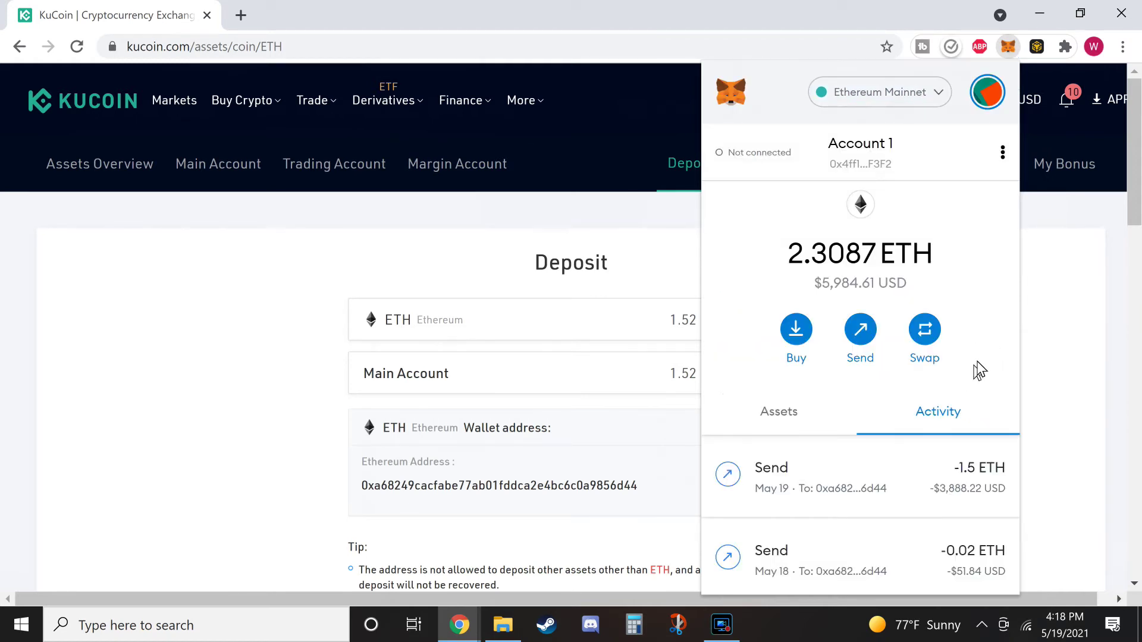
{"action": "left_click", "coordinate": [1046, 360]}
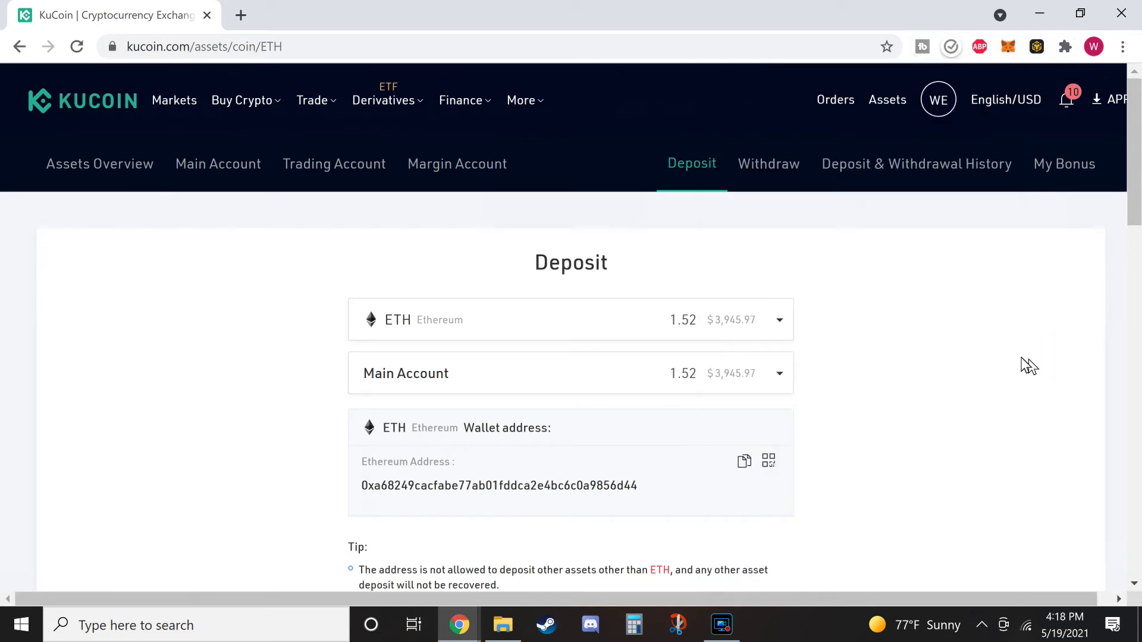
View the Main Account's deposit history showing completed ETH deposits of 1.5 and 0.02
{"action": "left_click", "coordinate": [203, 174]}
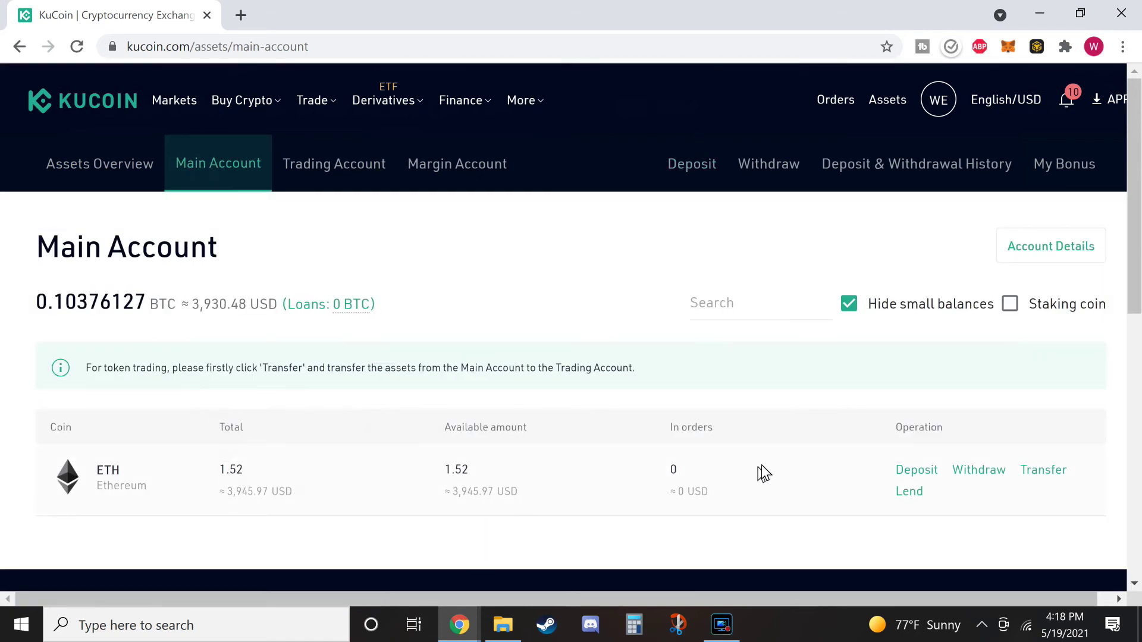
{"action": "left_click", "coordinate": [898, 173]}
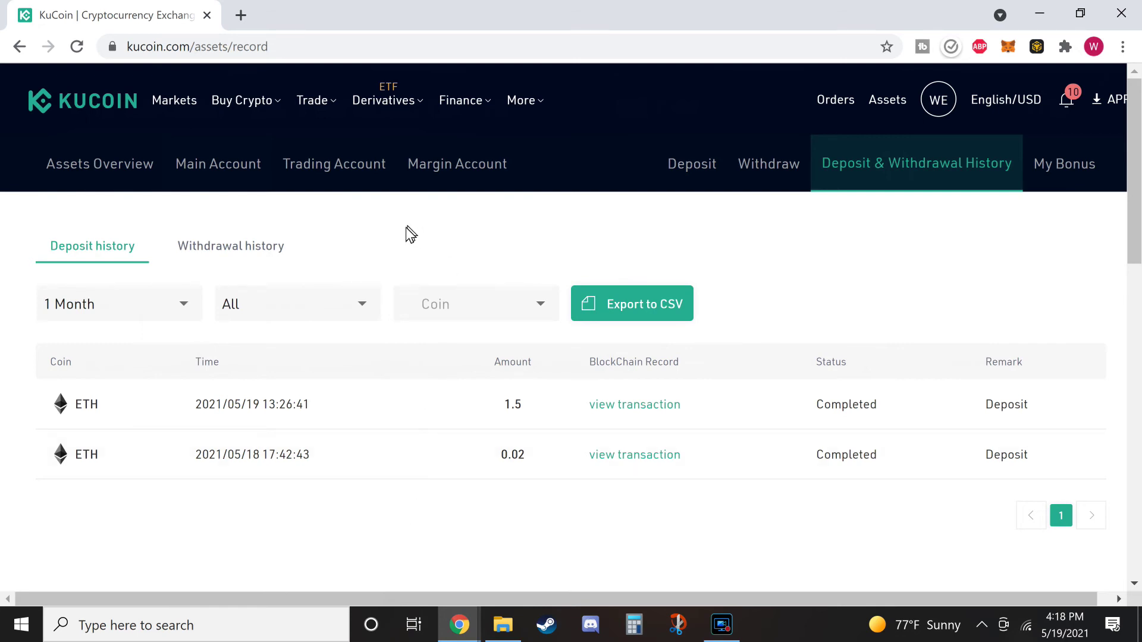
Go to Spot Trading, switch to the BNB/USDT pair, and shift the chart candles up
{"action": "mouse_move", "coordinate": [245, 108]}
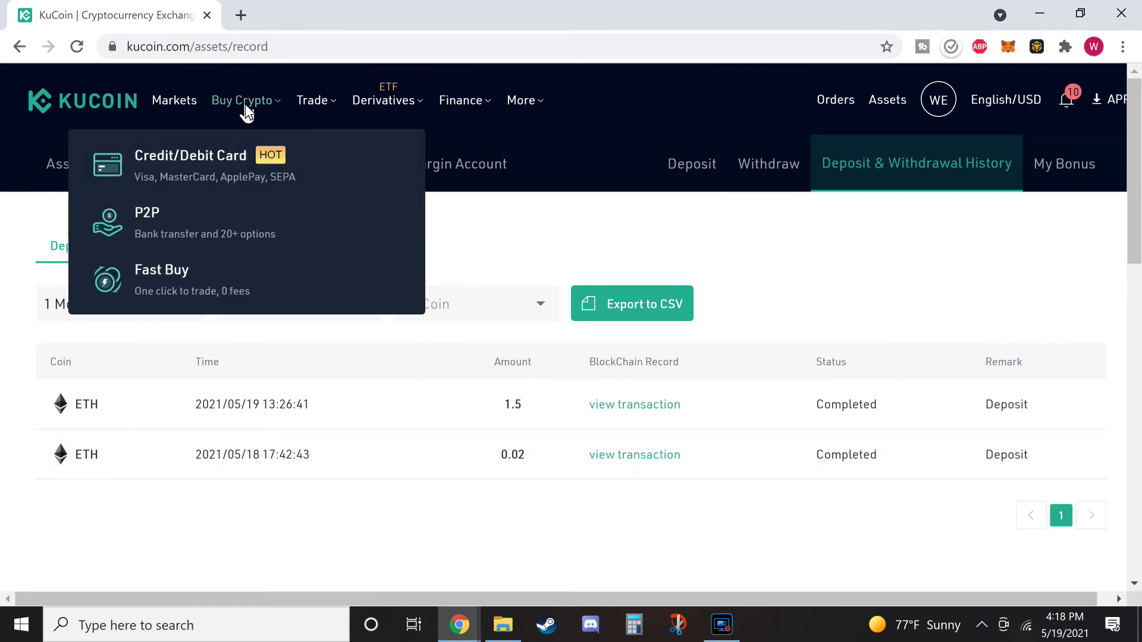
{"action": "mouse_move", "coordinate": [307, 108]}
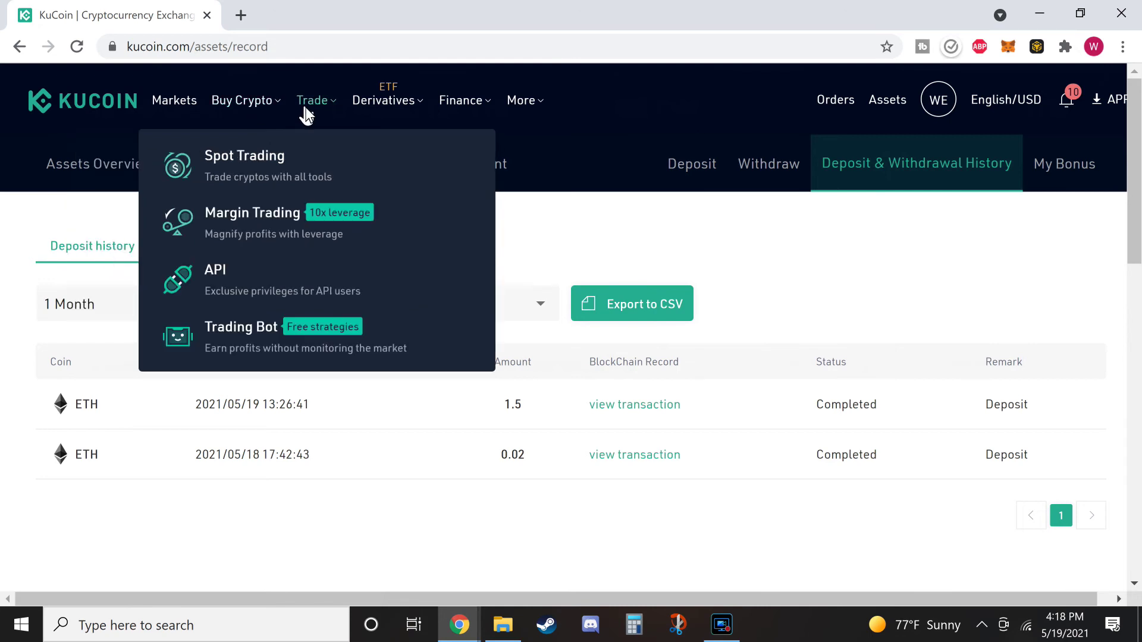
{"action": "left_click", "coordinate": [294, 160]}
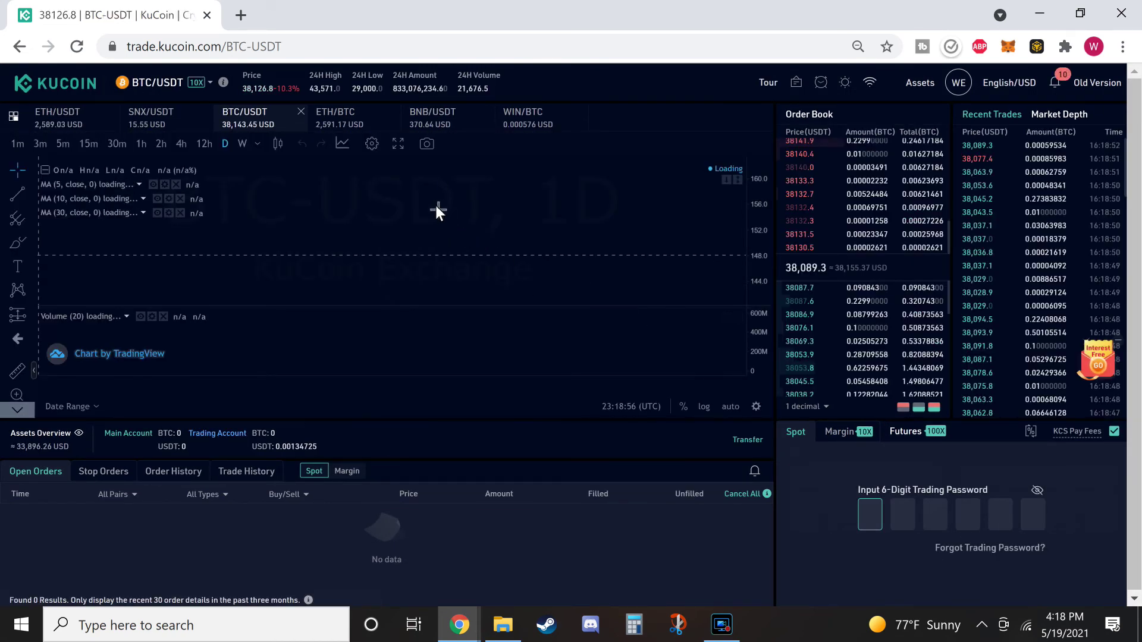
{"action": "left_click", "coordinate": [440, 125]}
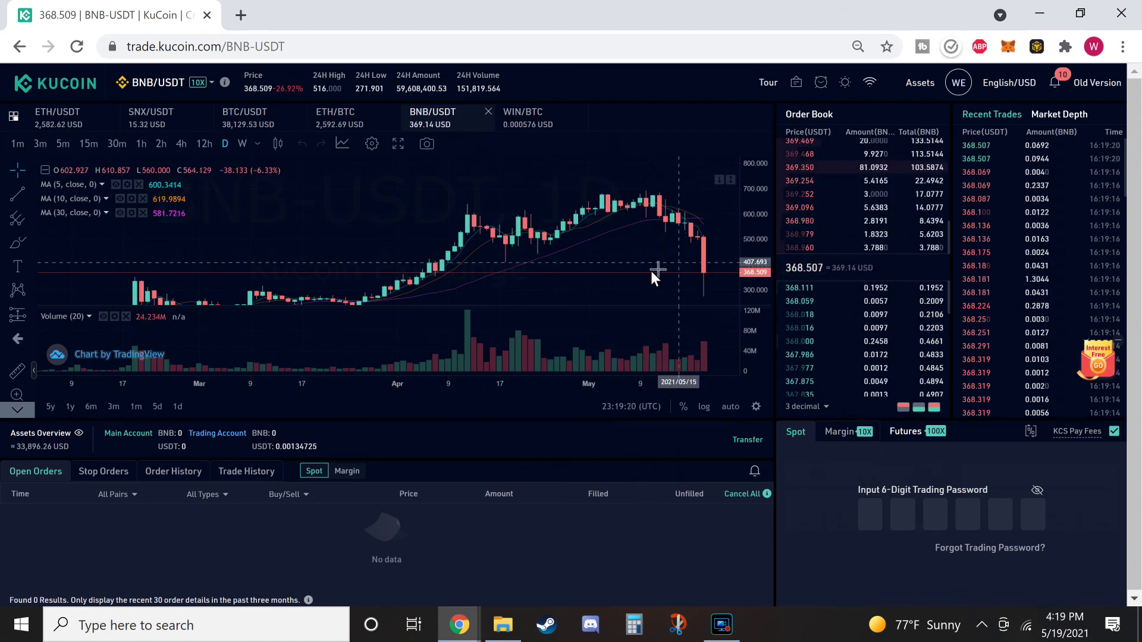
{"action": "left_click_drag", "start_coordinate": [650, 270], "coordinate": [637, 219]}
Zoom out and compress the BNB/USDT chart's price scale to span December through May
{"action": "scroll", "coordinate": [639, 217], "scroll_direction": "down", "scroll_amount": 5}
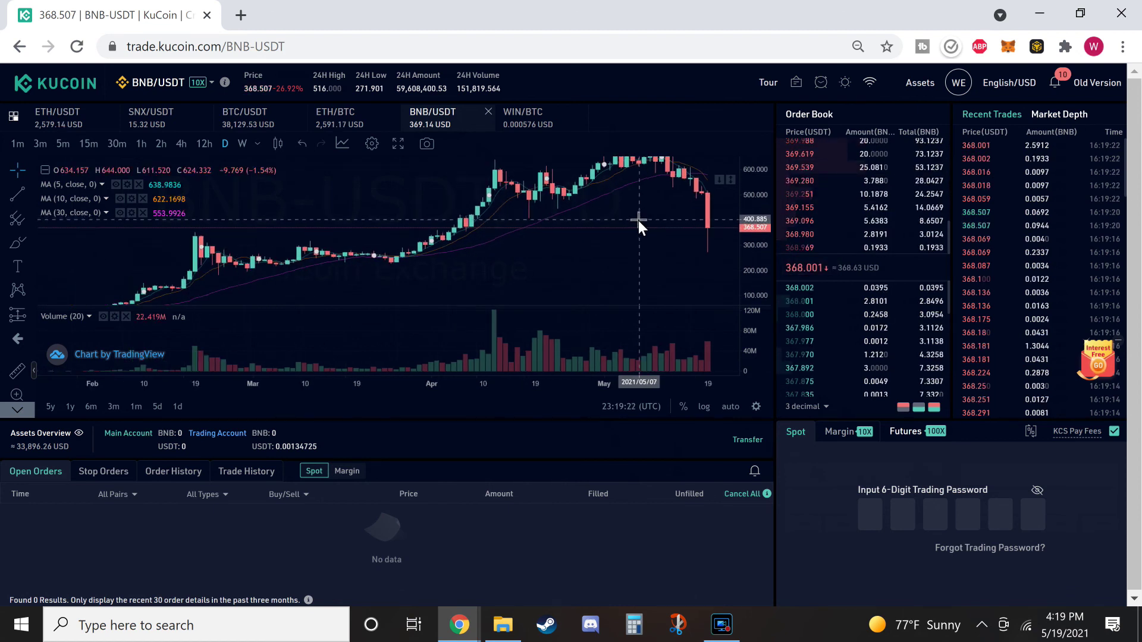
{"action": "left_click_drag", "start_coordinate": [748, 234], "coordinate": [754, 269]}
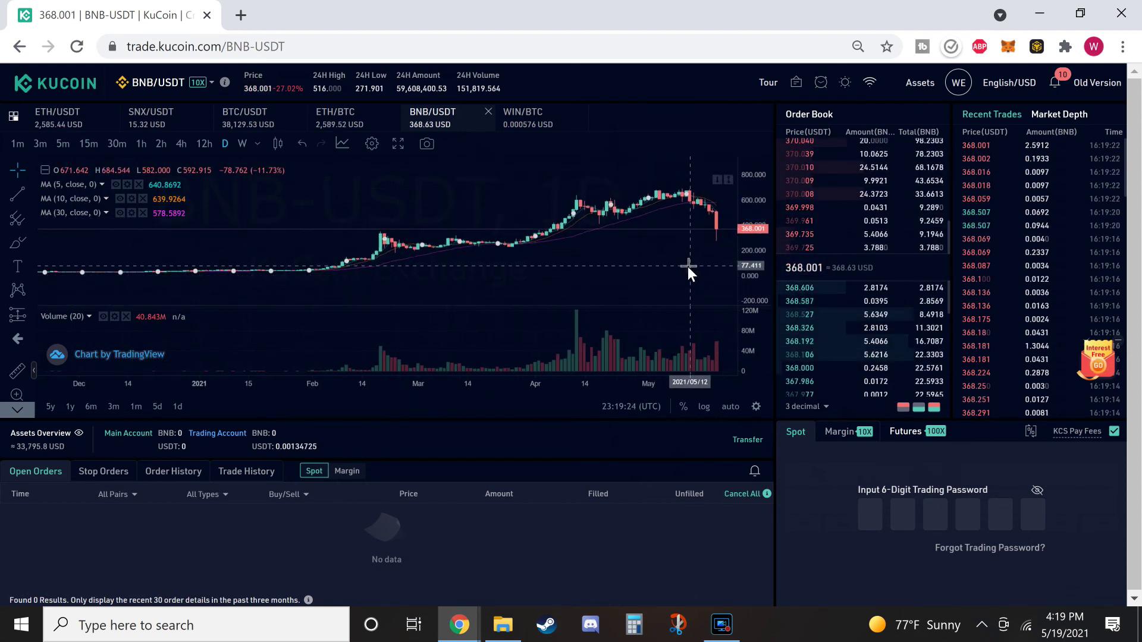
{"action": "scroll", "coordinate": [687, 266], "scroll_direction": "down", "scroll_amount": 1}
{"action": "left_click_drag", "start_coordinate": [684, 254], "coordinate": [631, 254]}
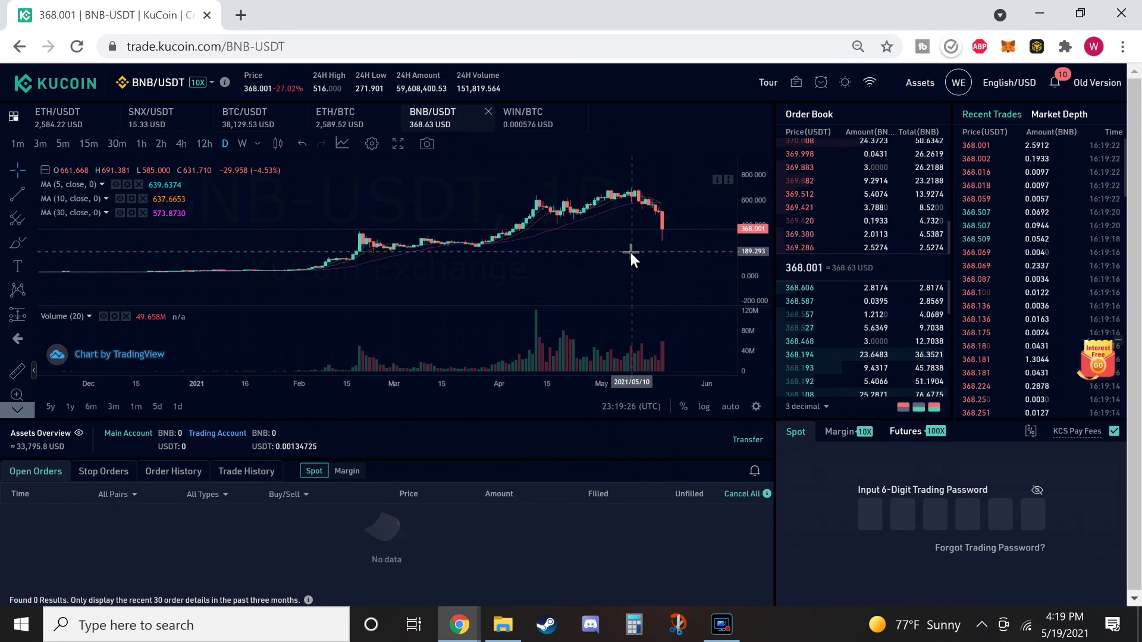